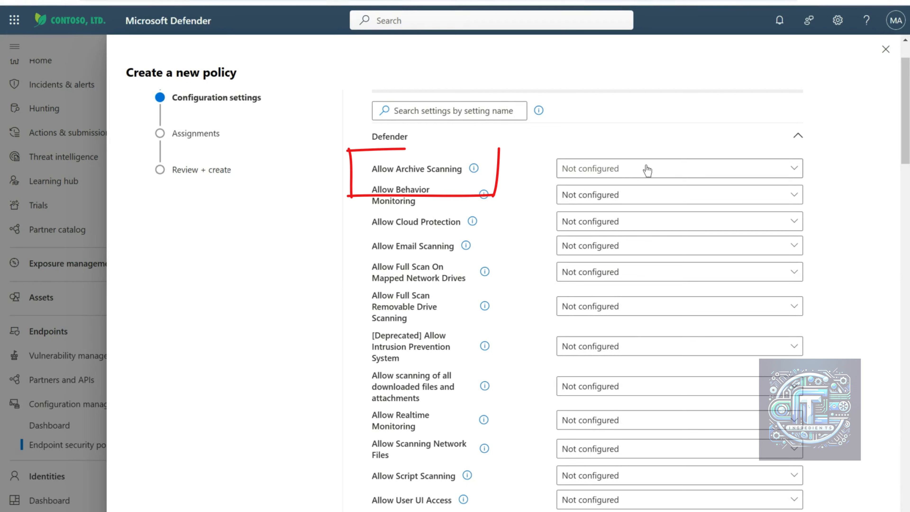
# Set Allow Archive Scanning to "Allowed. Scans the archive files." and Allow Behavior Monitoring to "Allowed. Turns on real-time behavior monitoring."
pyautogui.click(647, 171)
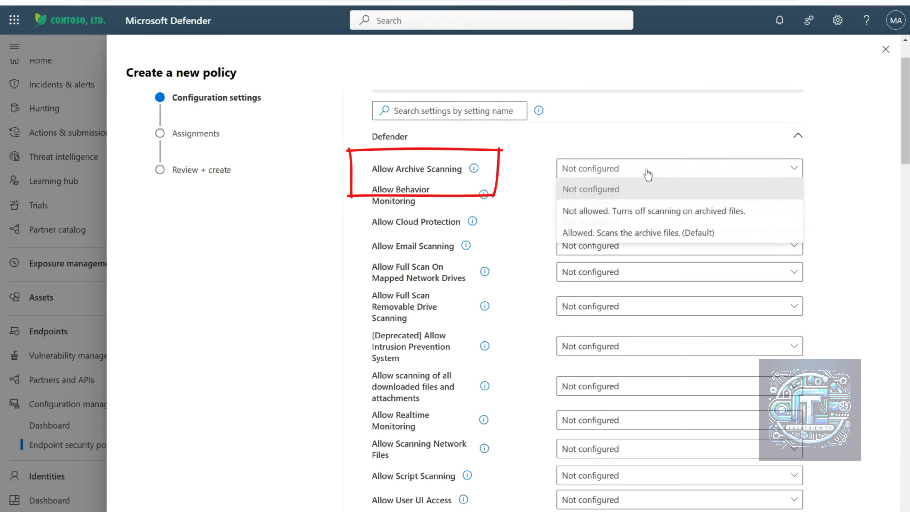
pyautogui.click(650, 232)
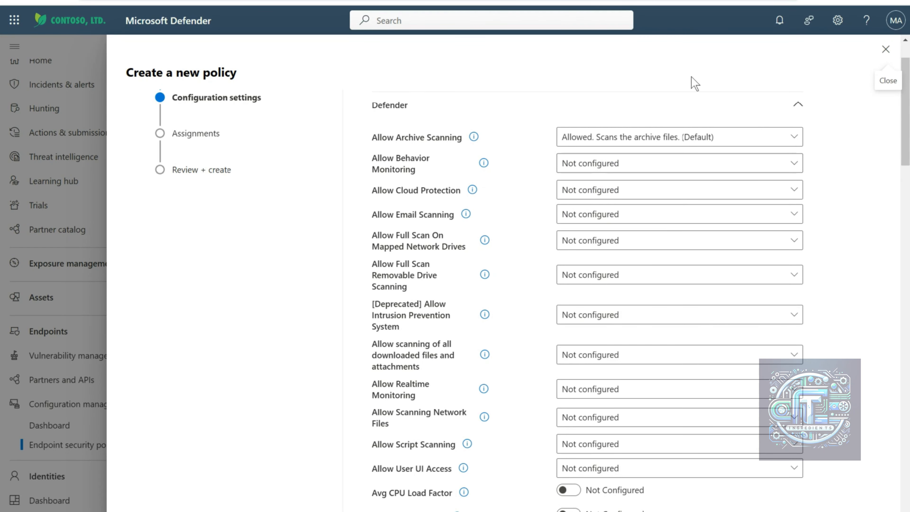
pyautogui.click(709, 171)
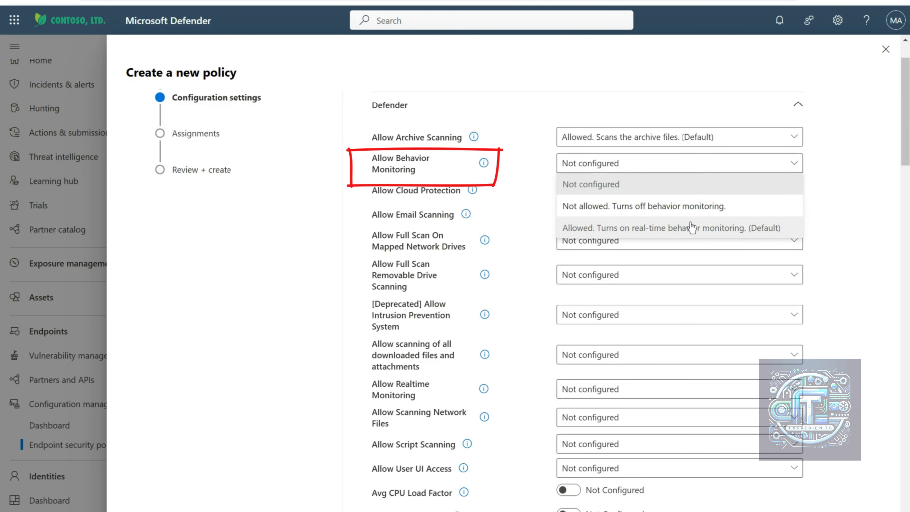
pyautogui.click(635, 228)
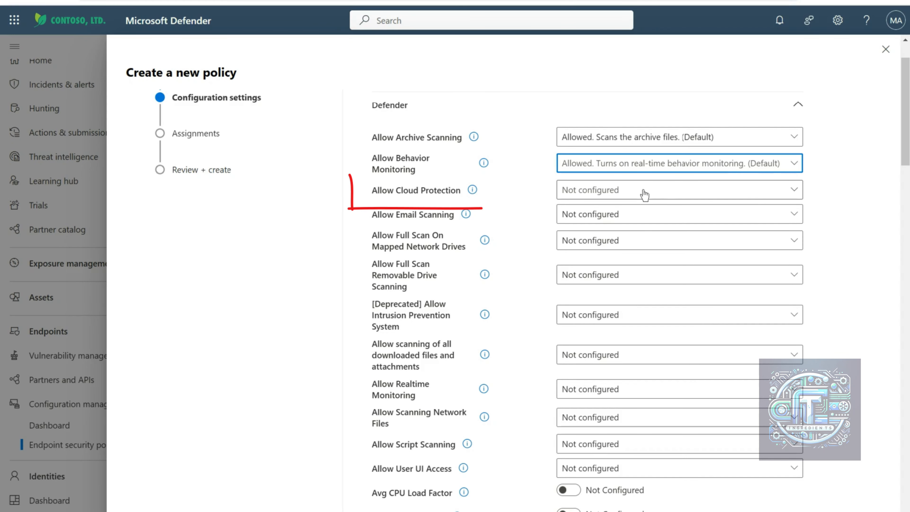
# Set Allow Cloud Protection to "Allowed. Turns on Cloud Protection." and Allow Email Scanning to "Allowed. Turns on email scanning."
pyautogui.click(644, 195)
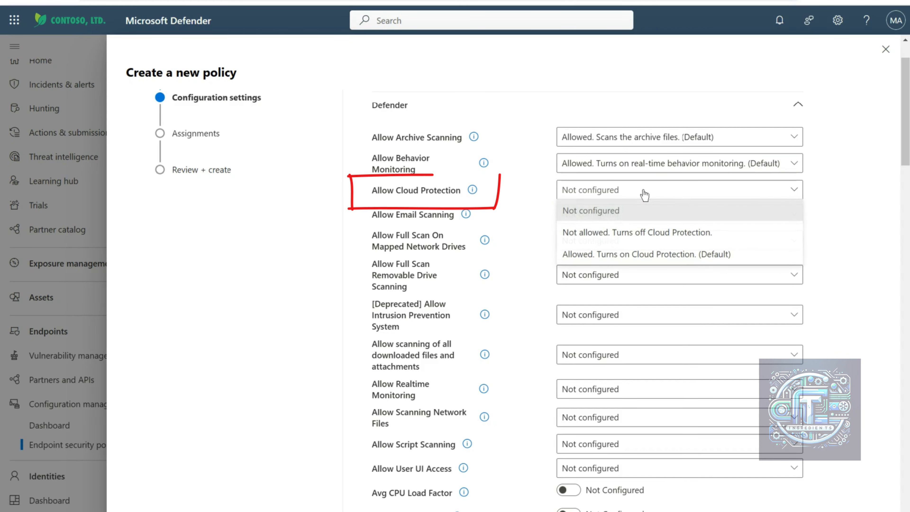
pyautogui.click(634, 255)
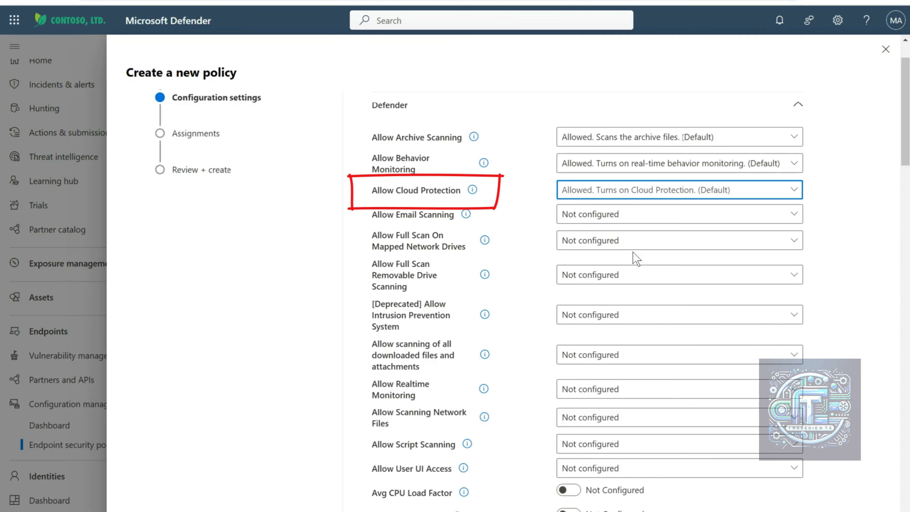
pyautogui.click(627, 219)
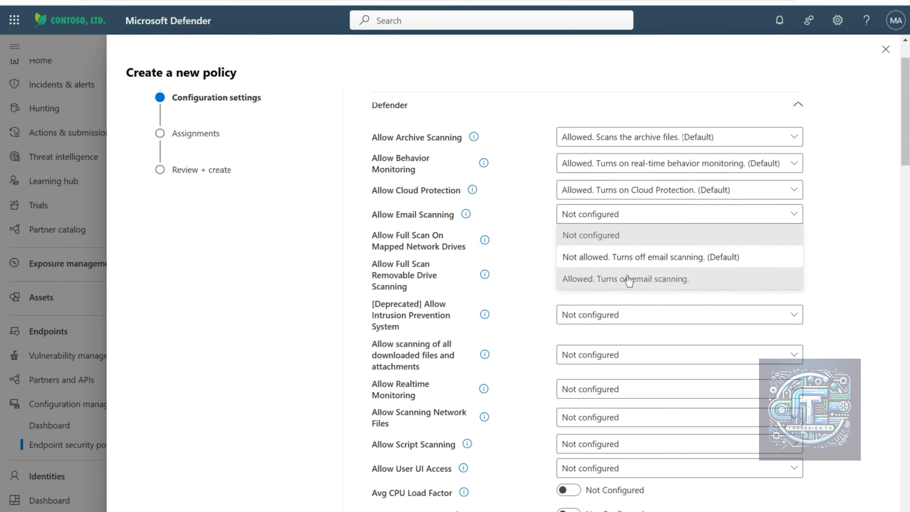
pyautogui.click(628, 280)
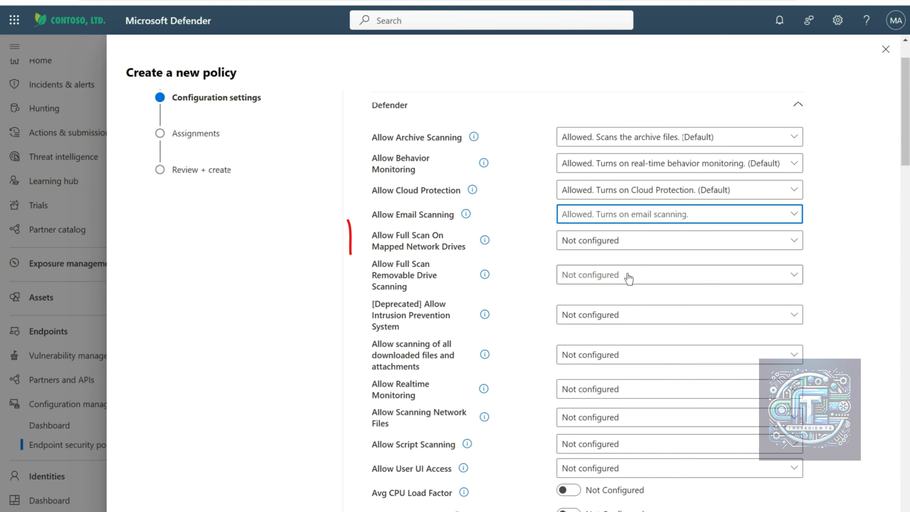
# Allow full scans on mapped network drives and on removable drives
pyautogui.click(620, 246)
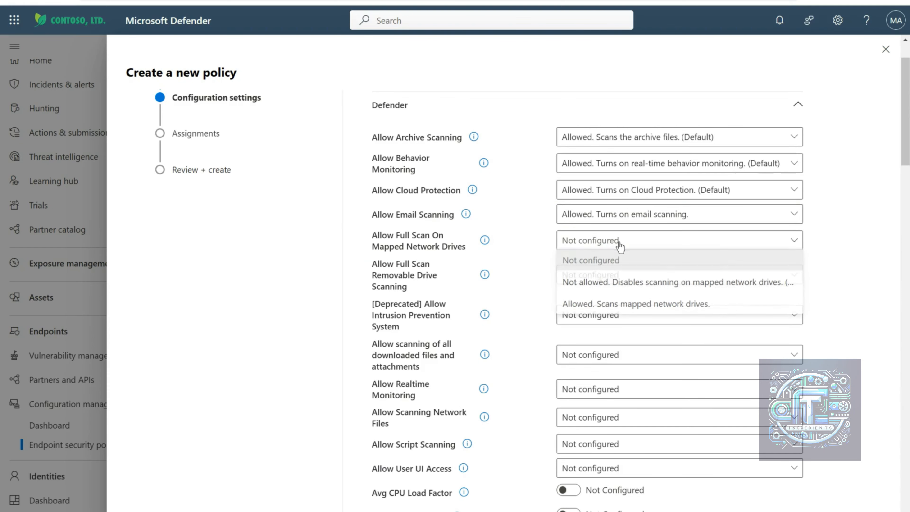
pyautogui.click(617, 312)
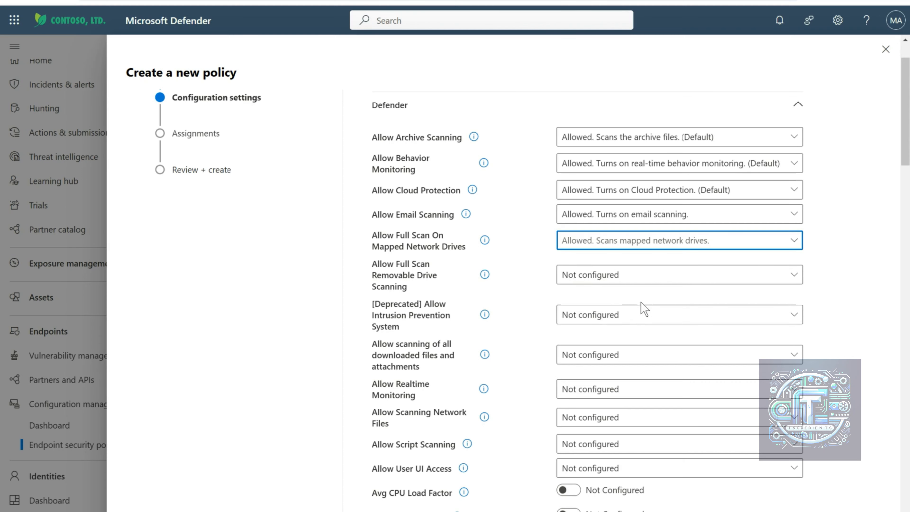
pyautogui.click(635, 278)
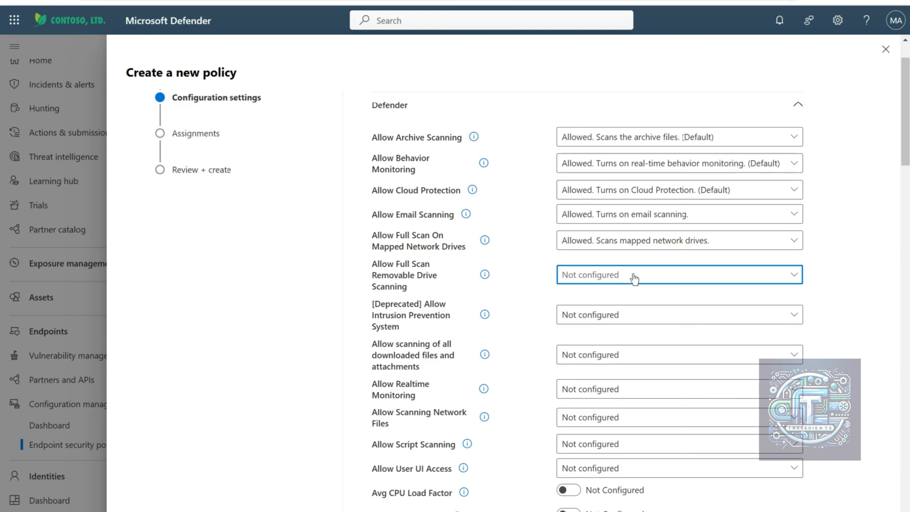
pyautogui.click(635, 279)
pyautogui.click(716, 338)
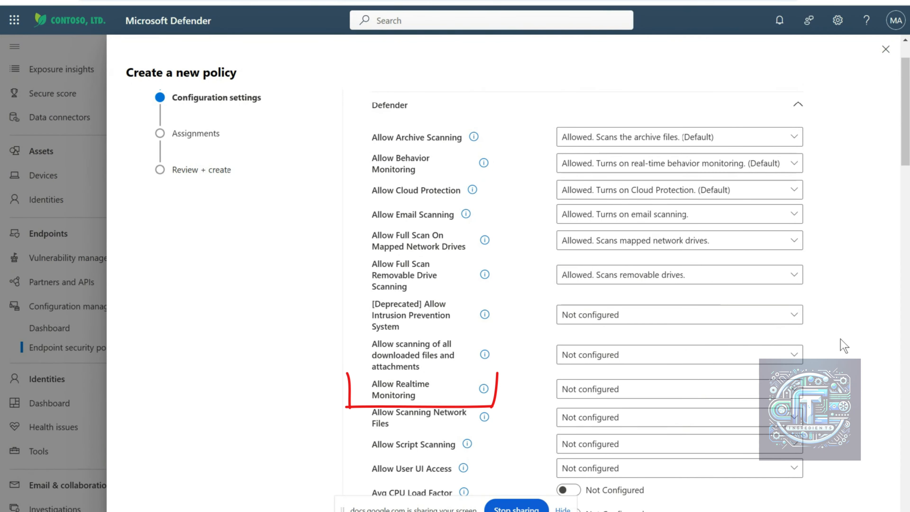
# Allow Realtime Monitoring so the service is on and running, and allow scanning of all downloaded files and attachments
pyautogui.scroll(-2, 756, 319)
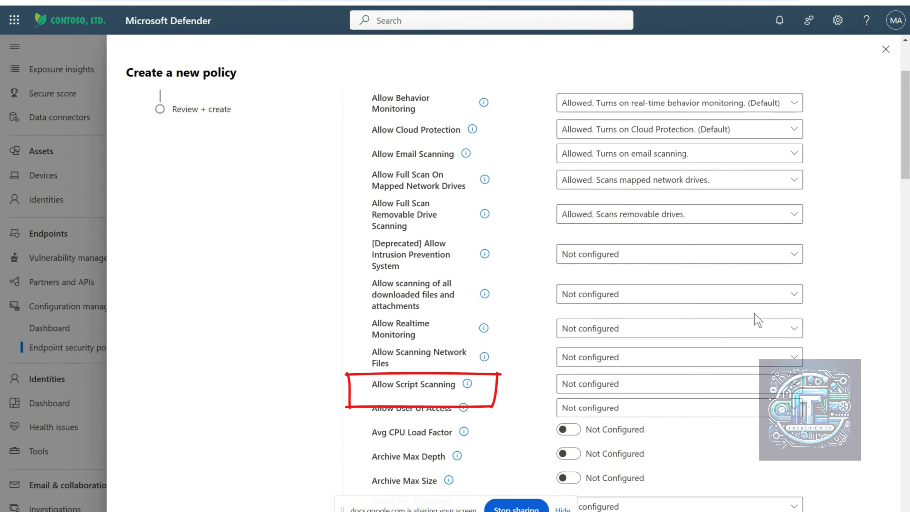
pyautogui.click(622, 337)
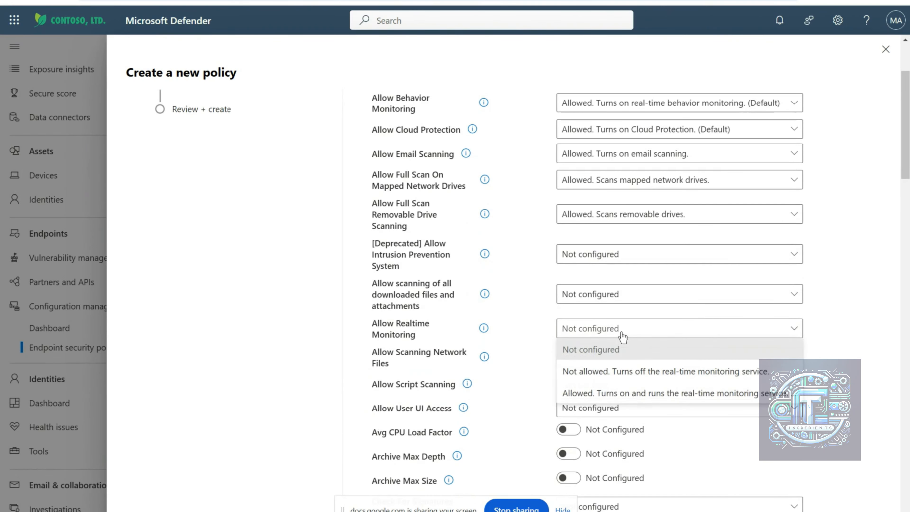
pyautogui.click(603, 394)
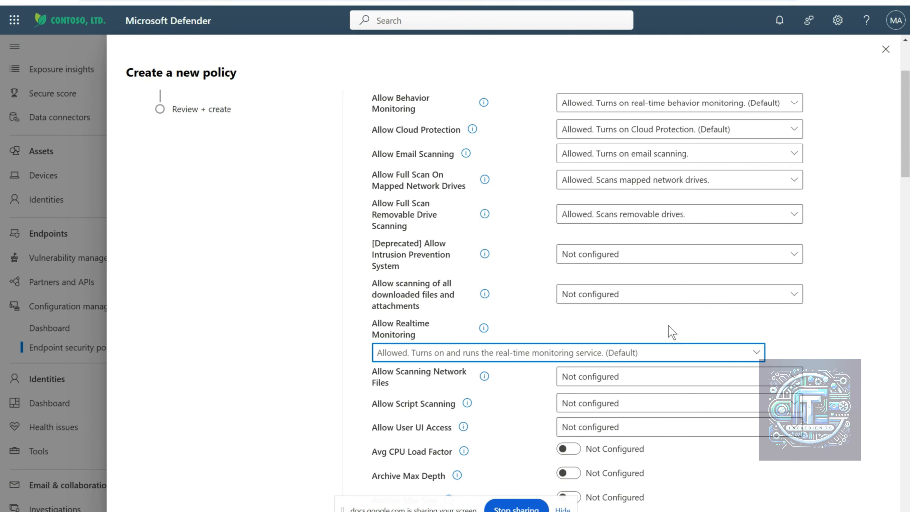
pyautogui.click(661, 296)
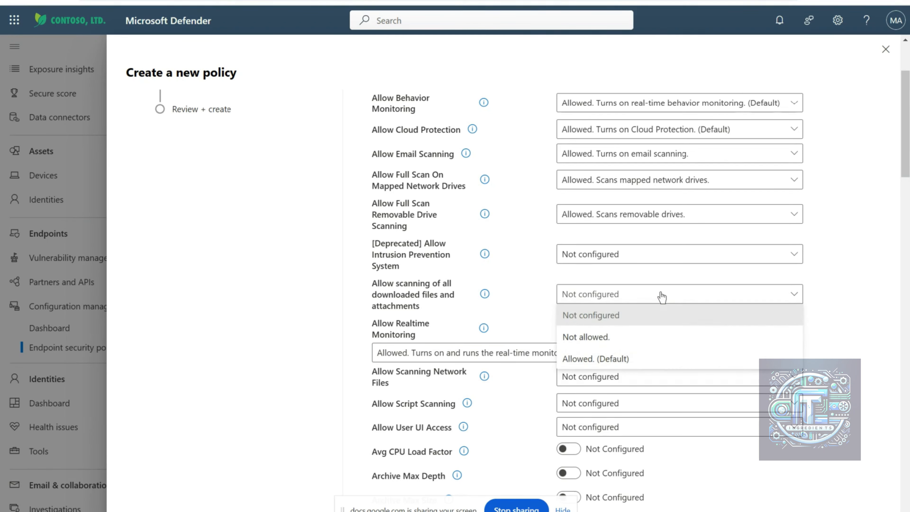
pyautogui.click(612, 359)
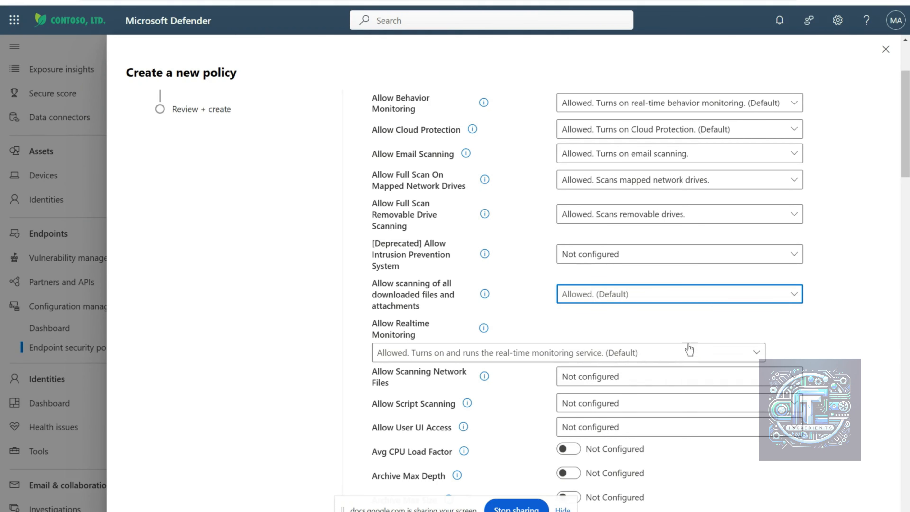
pyautogui.click(703, 329)
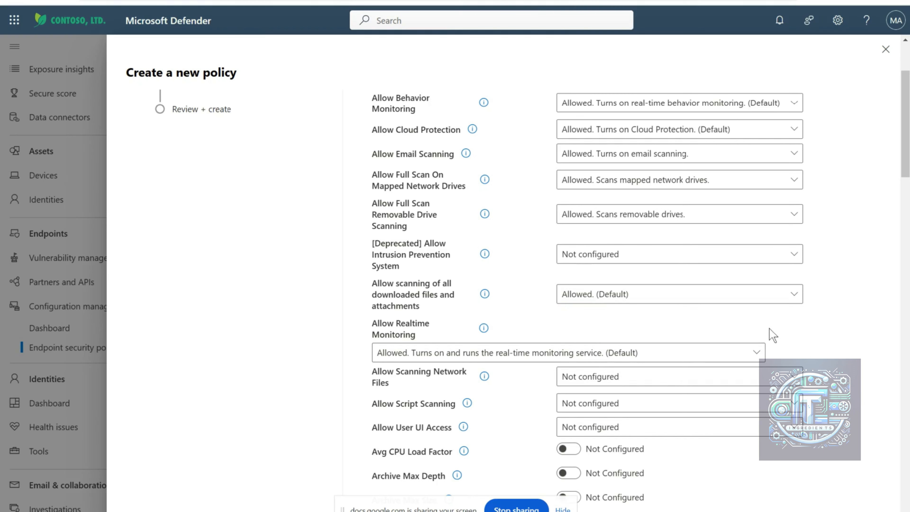
# Set Allow Scanning Network Files to "Allowed. Scans network files."
pyautogui.scroll(-3, 804, 324)
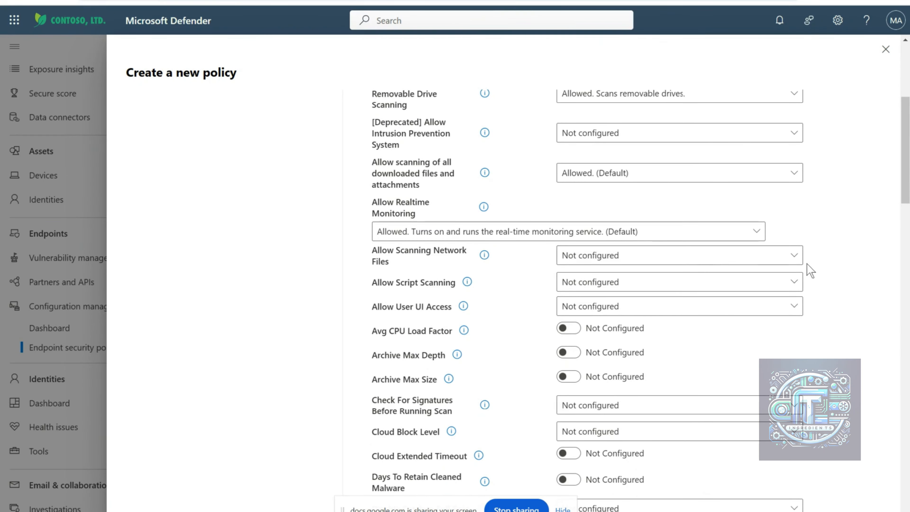
pyautogui.click(795, 263)
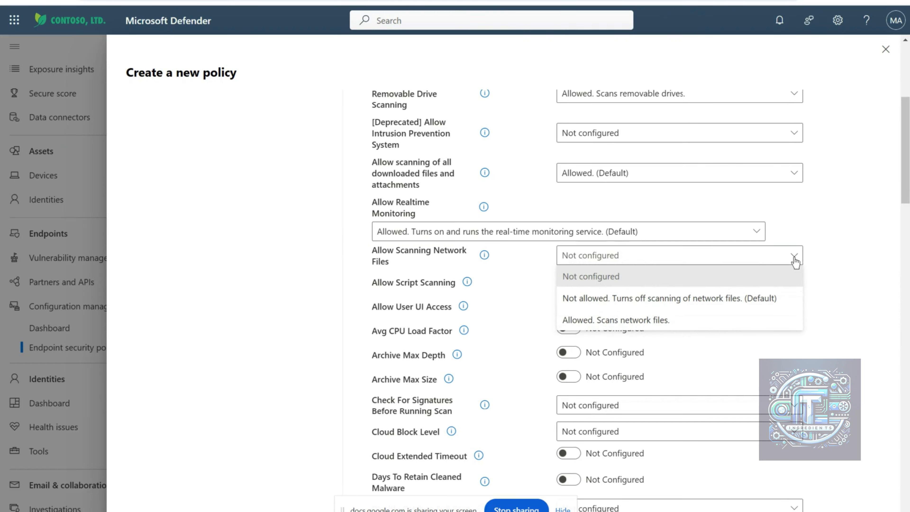
pyautogui.click(621, 321)
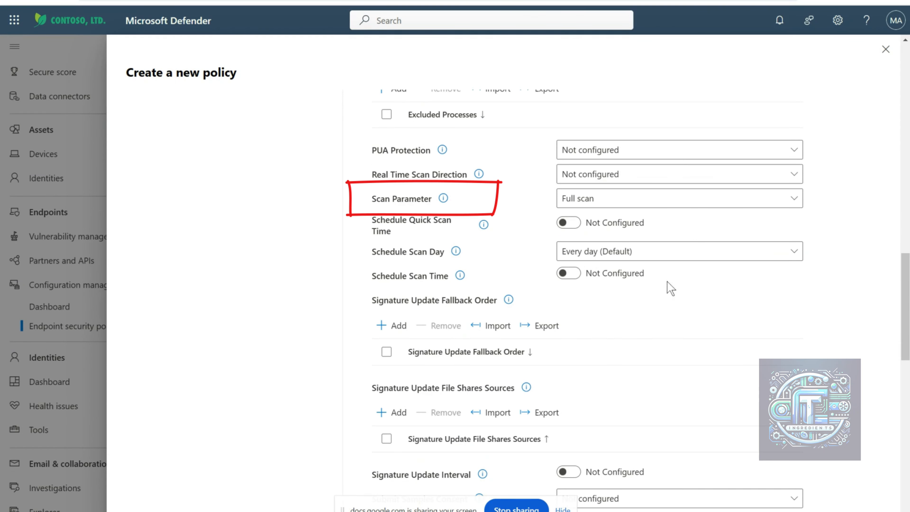
# Set the Scan Parameter to Quick scan (Default) and the Schedule Scan Day to Every day (Default), leaving Schedule Quick Scan Time not configured
pyautogui.click(611, 204)
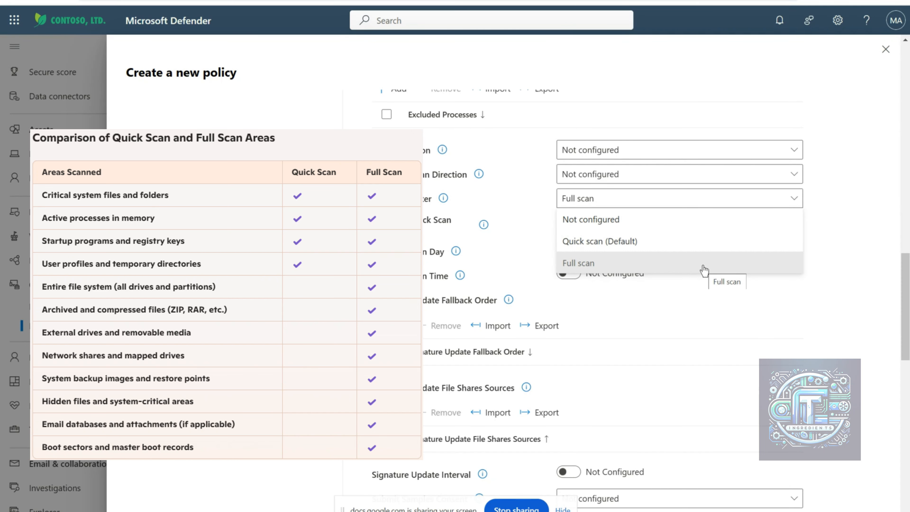
pyautogui.click(706, 244)
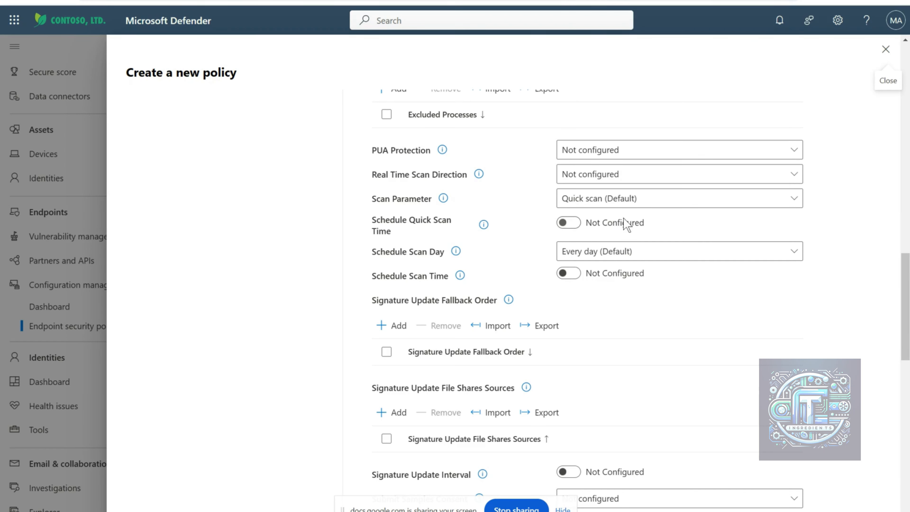
pyautogui.click(572, 224)
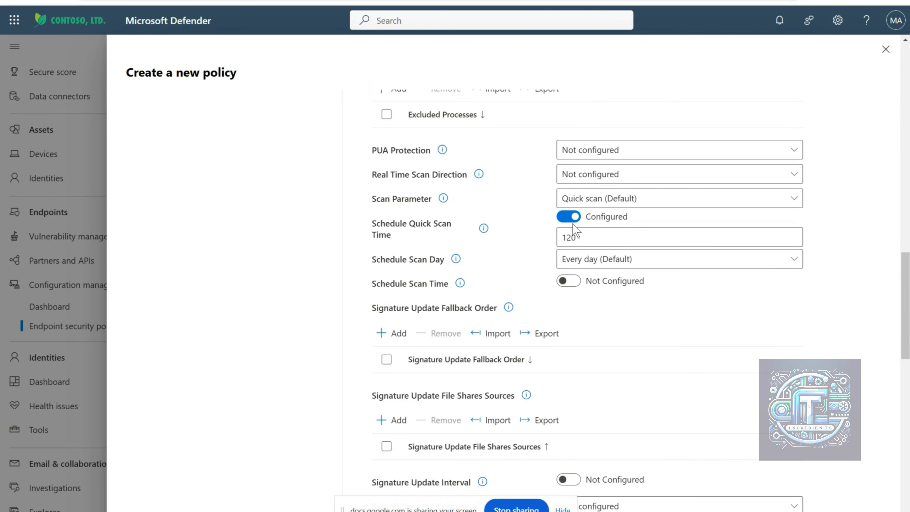
pyautogui.click(571, 222)
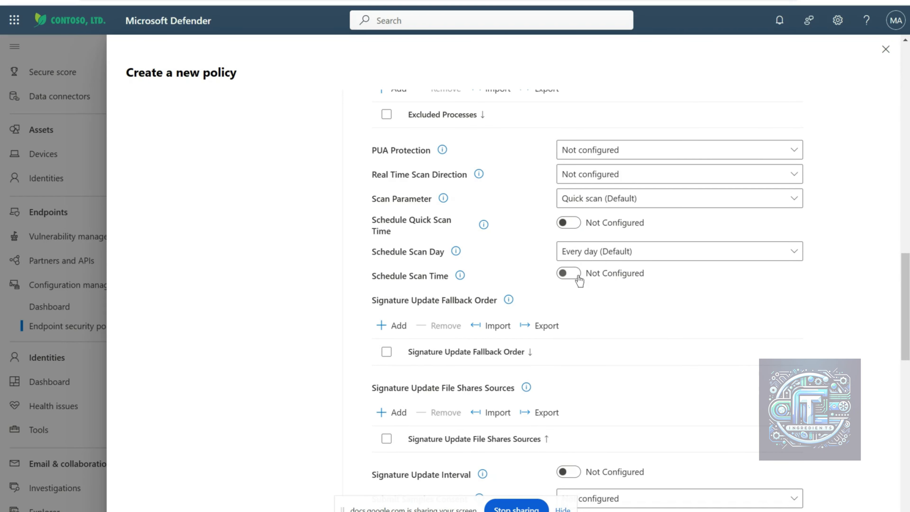
pyautogui.click(603, 256)
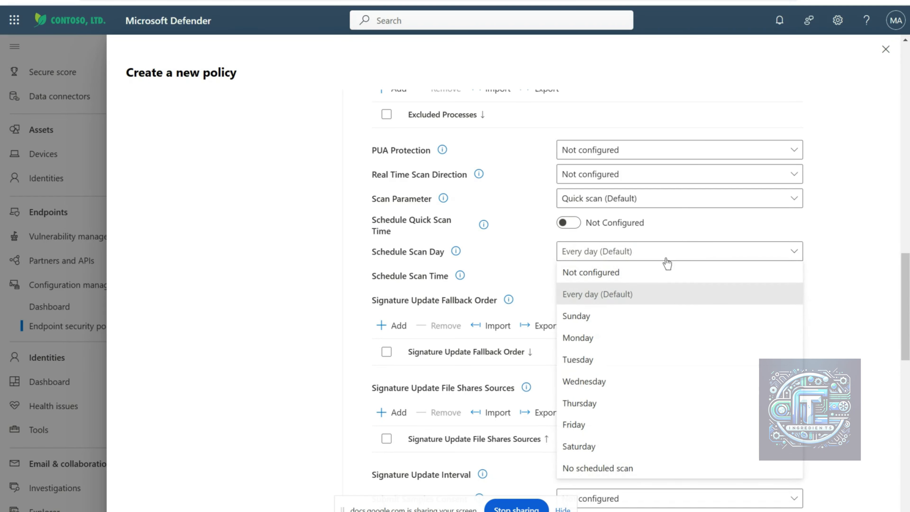
pyautogui.click(643, 297)
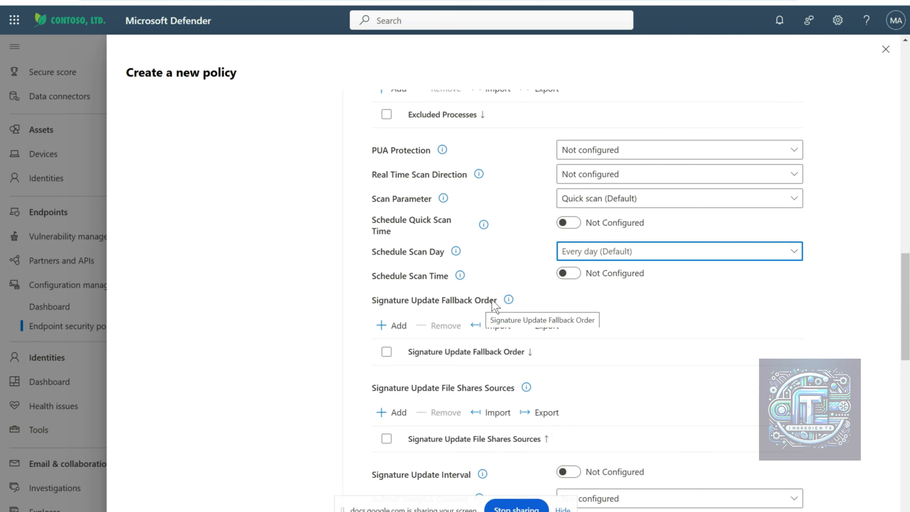
# Enable the Signature Update Interval setting with a value of 8
pyautogui.scroll(-1, 492, 301)
pyautogui.scroll(-5, 491, 307)
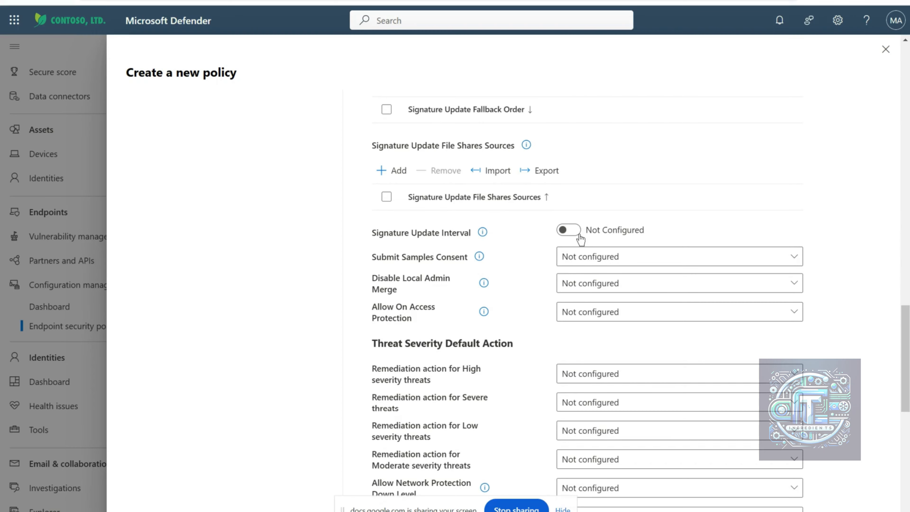
pyautogui.click(568, 230)
pyautogui.moveTo(579, 251); pyautogui.dragTo(559, 247)
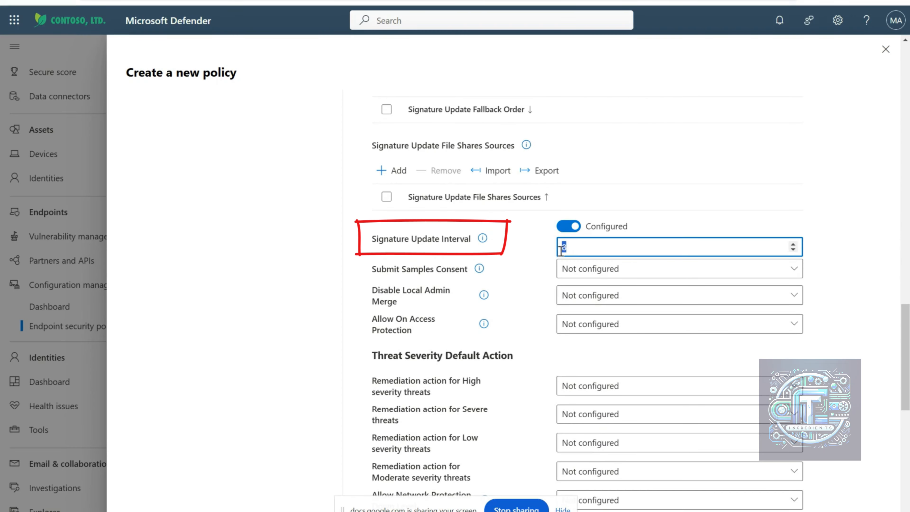
pyautogui.click(687, 218)
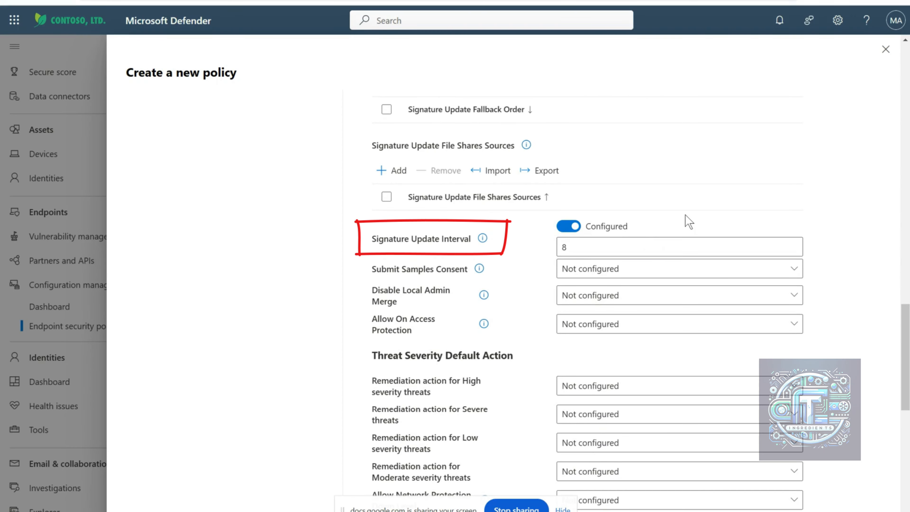
pyautogui.click(615, 246)
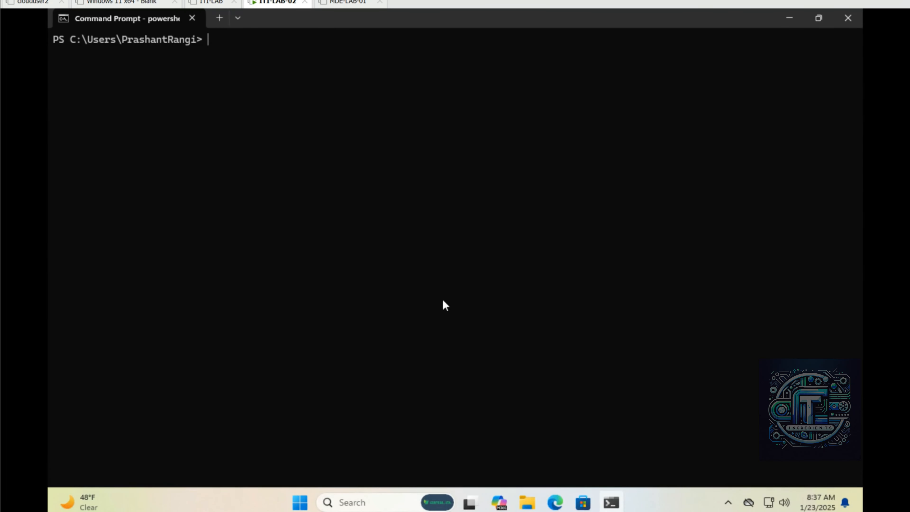
# In PowerShell on the lab machine, clear the console and run Get-MpPreference with Select-Object for the policy's scanning, protection, cloud block and scan schedule properties
pyautogui.write('clear')
pyautogui.press('Return')
pyautogui.write('Get-MpPreference | Select-Object -Property *ArchiveScanning, *BehaviorMonitoring, MAPSReporting, *EmailScanning, ScanNetworkDrivesDuringFullScan, DisableRemovableDriveScanning, *IOAVProtection, *RealtimeMonitoring, *ScanningNetworkFiles, CloudBlockLevel, EnableNetworkProtection, PUAProtection, RealTimeScanDirection,CheckForSignaturesBeforeRunningScan, ScheduleQuickScanTime, ScanParameter, ScheduleScanDay, ScheduleScanTime')
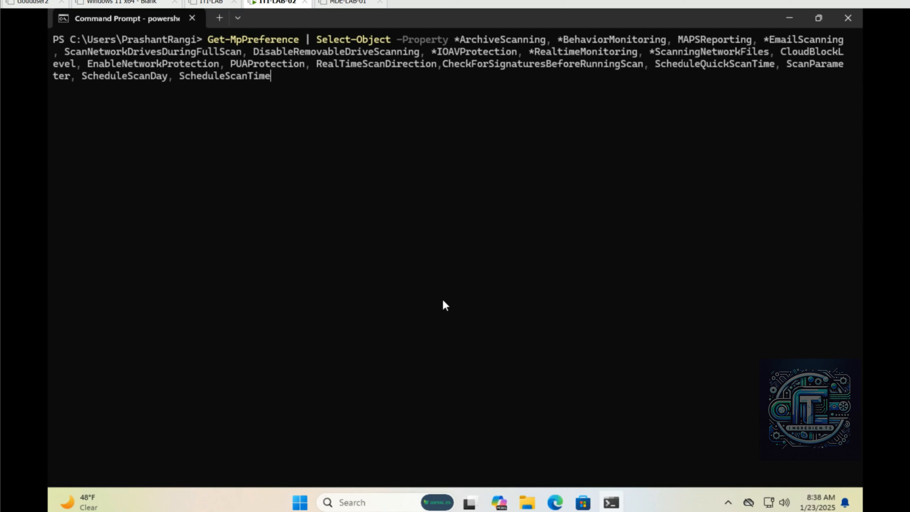
pyautogui.press('Return')
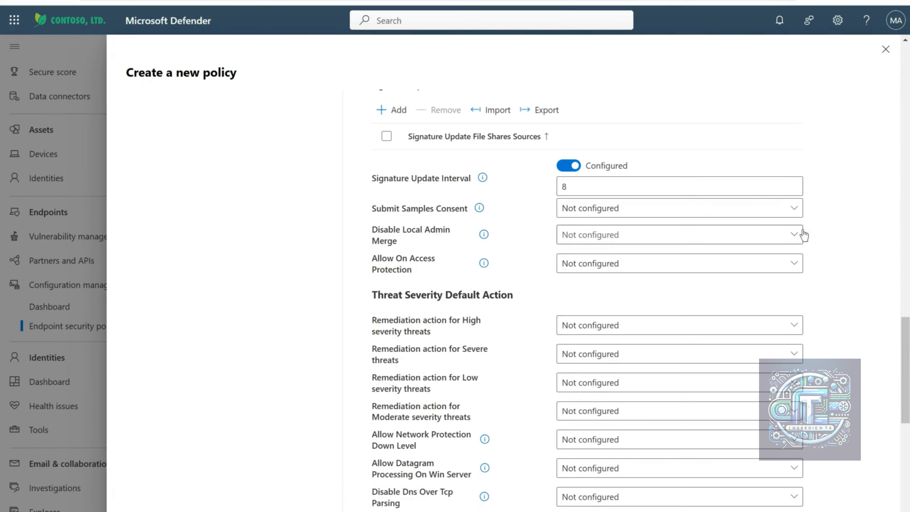
# Continue from the configuration settings to the assignments and include the MDE-LAB-Windows-Devices group, found by searching for "windows"
pyautogui.scroll(-10, 842, 214)
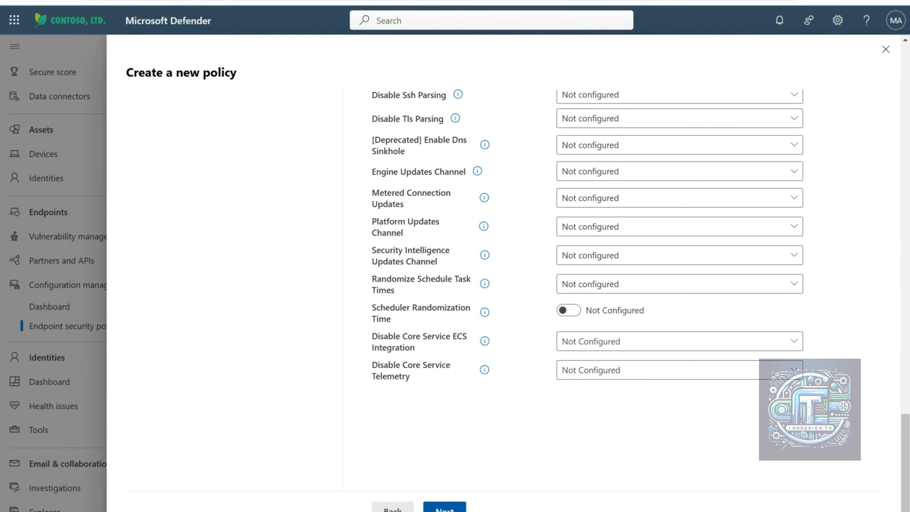
pyautogui.click(444, 508)
pyautogui.click(438, 175)
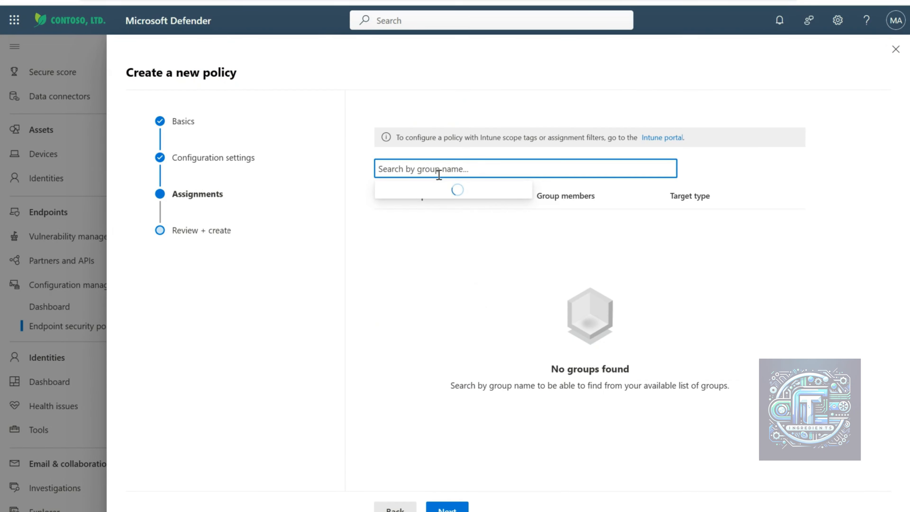
pyautogui.write('wi')
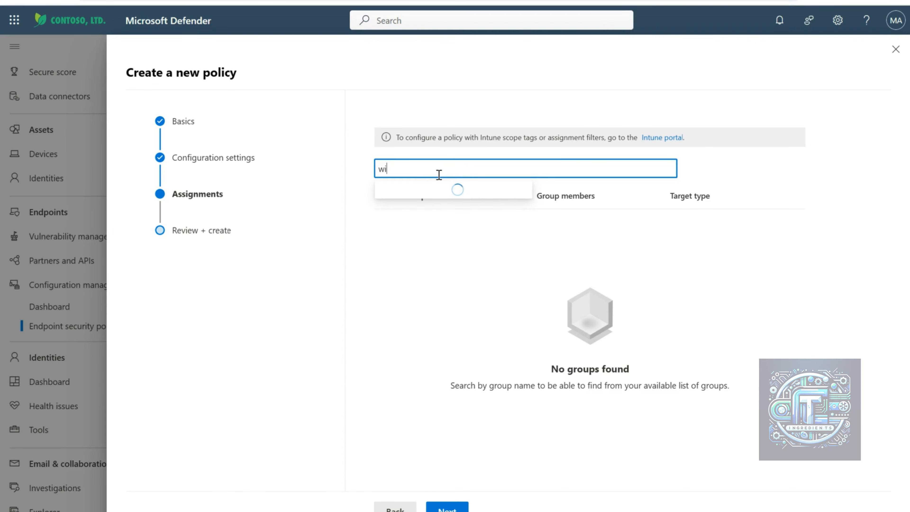
pyautogui.write('ndows')
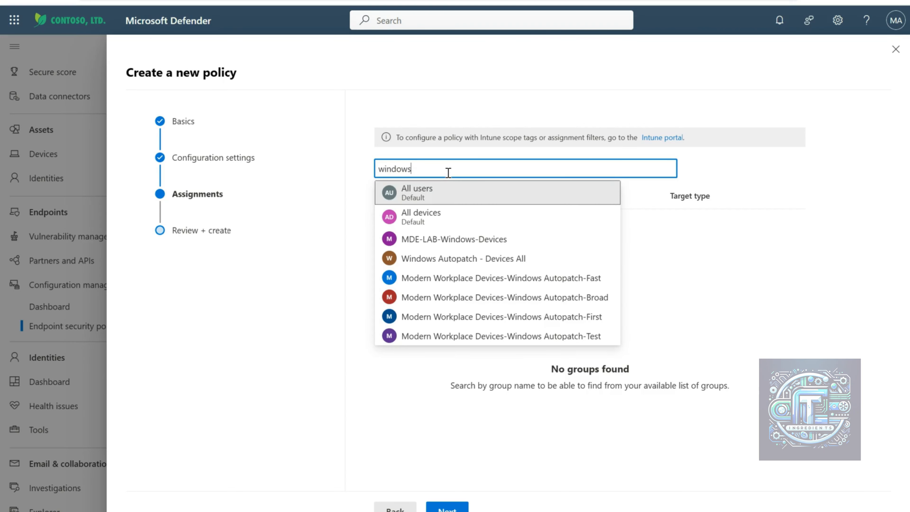
pyautogui.click(472, 241)
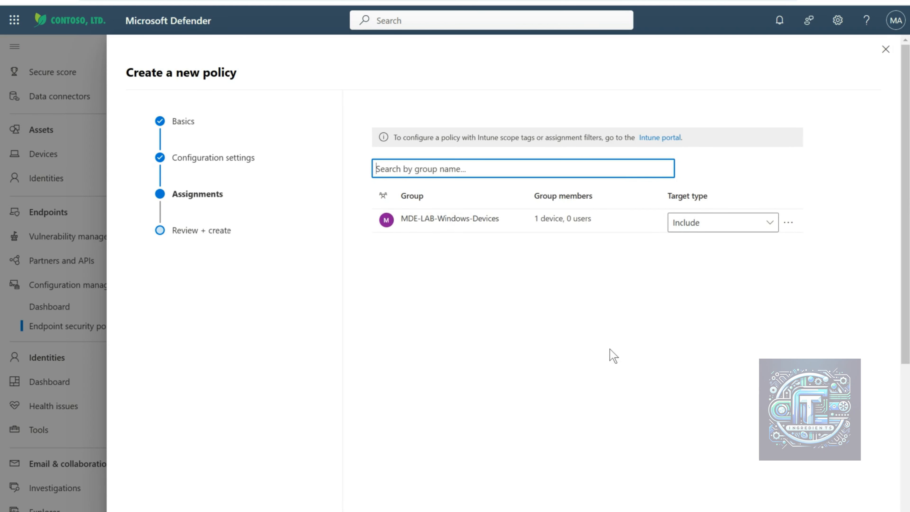
# Proceed to the final review and save the new antivirus policy
pyautogui.scroll(-5, 611, 350)
pyautogui.click(455, 508)
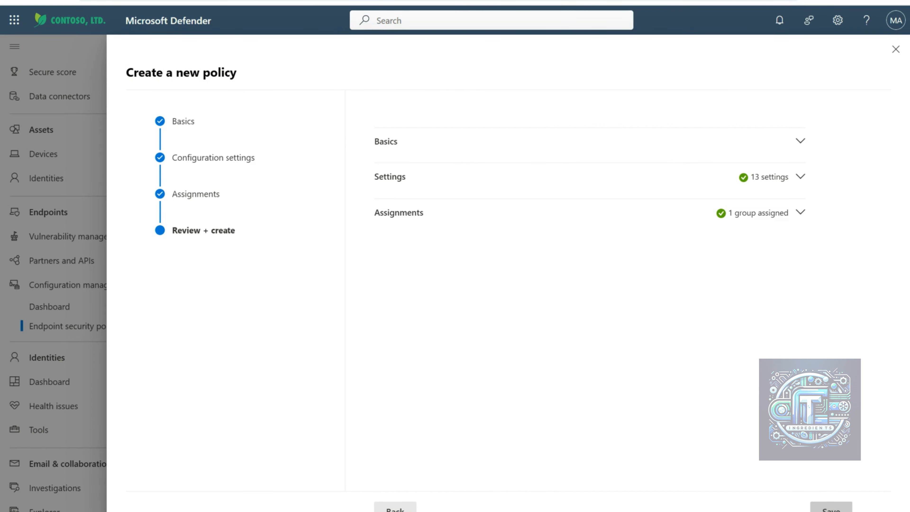
pyautogui.click(831, 509)
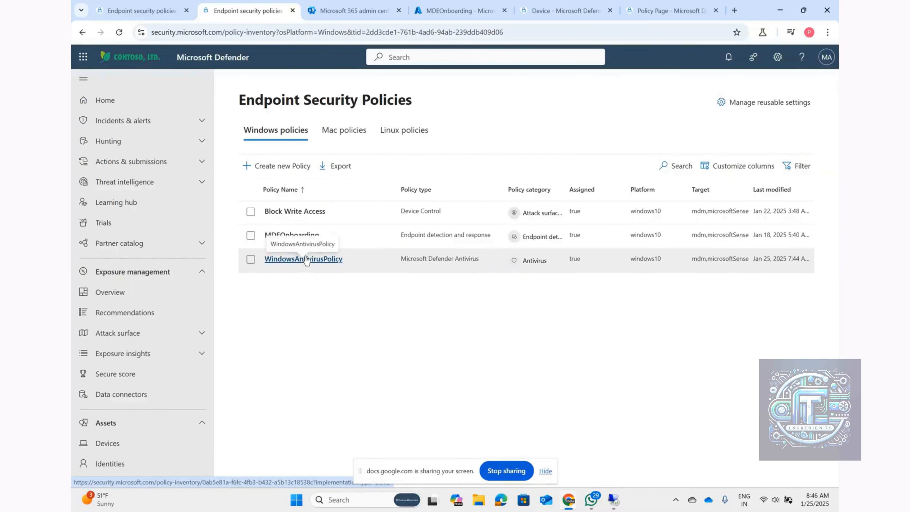
# Open WindowsAntivirusPolicy and examine its policy settings values, policy settings status and applied devices
pyautogui.click(306, 258)
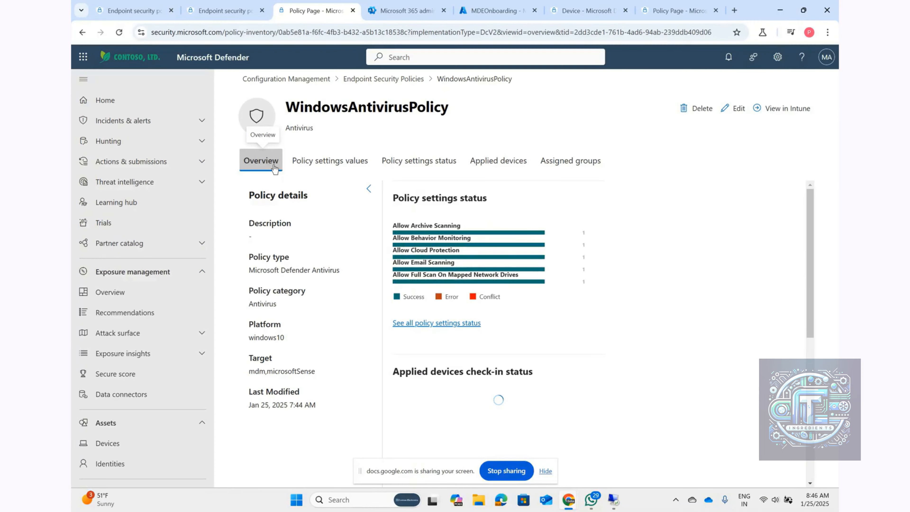
pyautogui.click(337, 167)
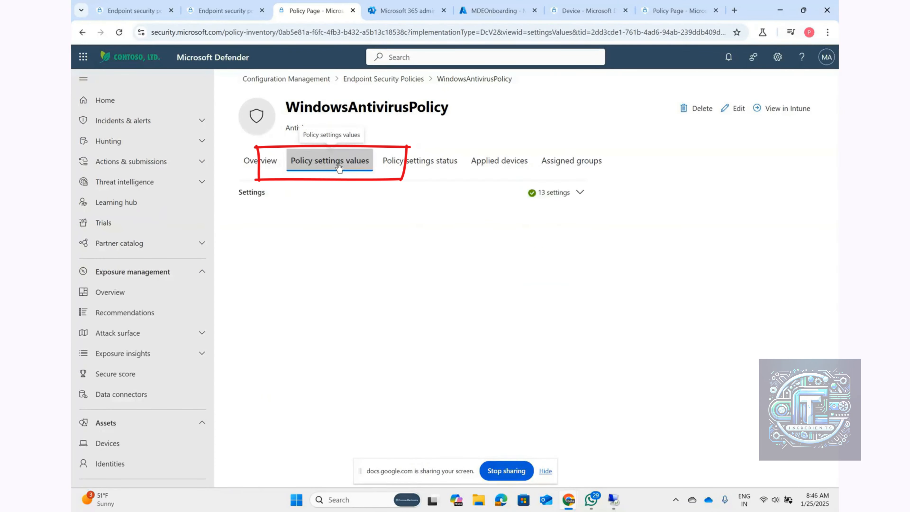
pyautogui.click(576, 196)
pyautogui.click(431, 167)
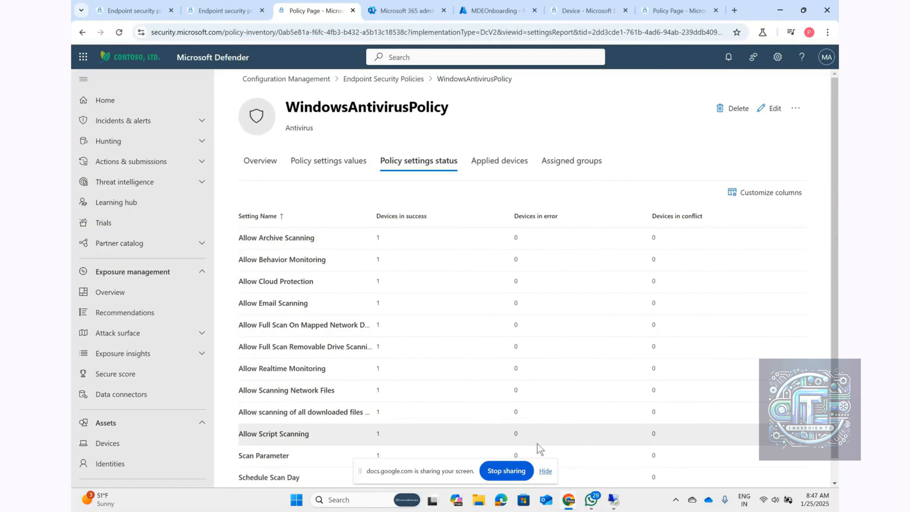
pyautogui.click(493, 164)
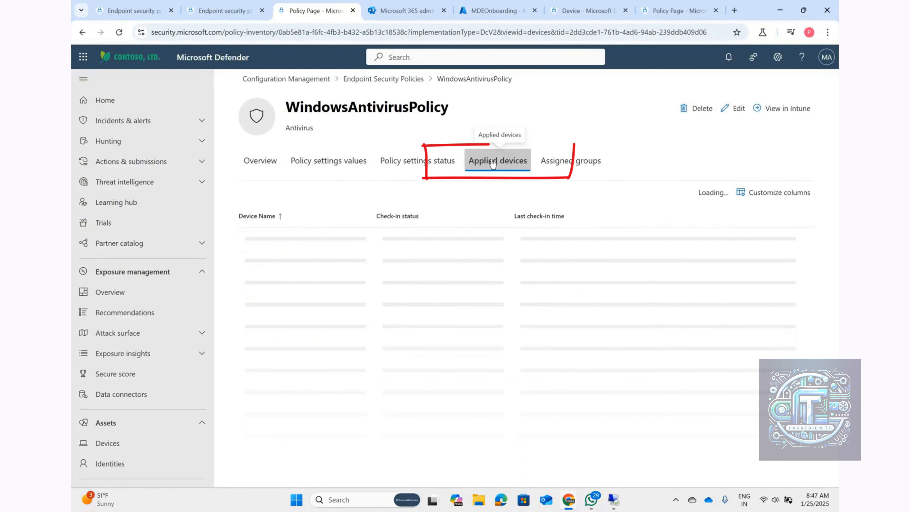